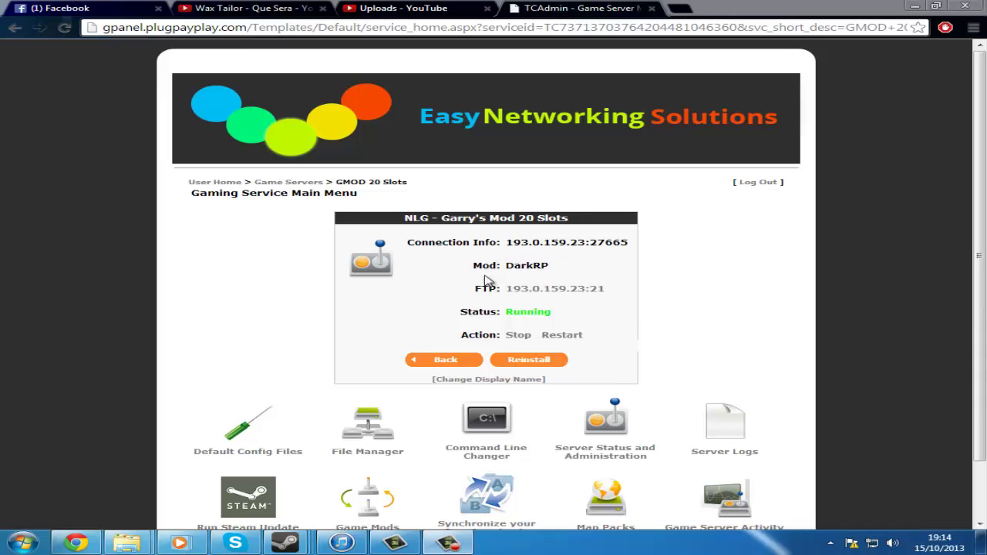
Step: Download mount.cfg from the cfg folder in File Manager, keeping it as mount (1).cfg
left_click(371, 433)
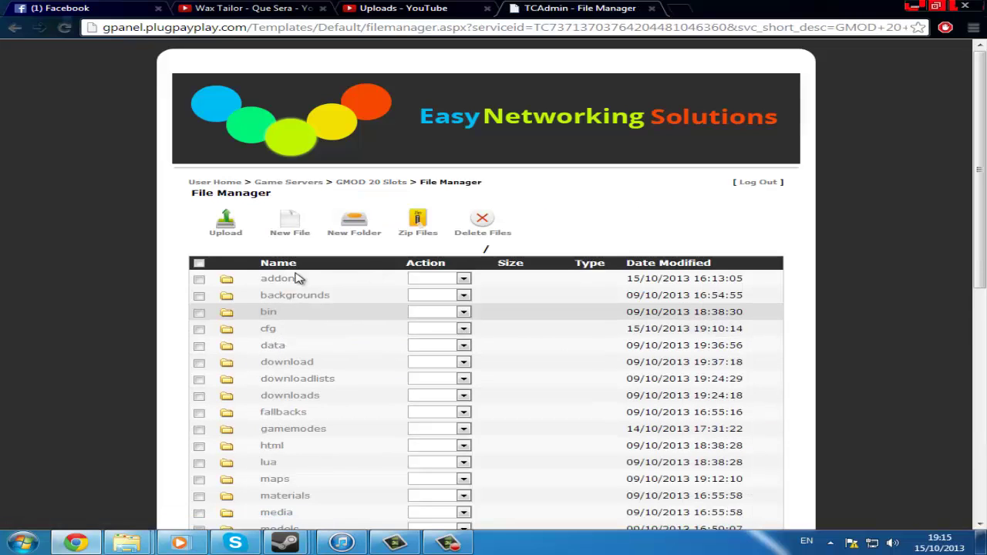
left_click(270, 332)
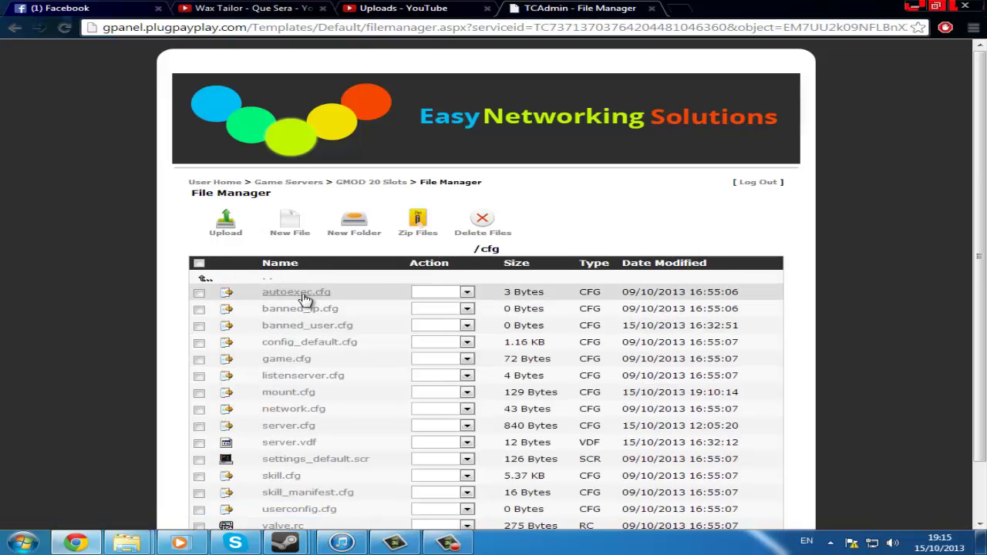
double_click(294, 395)
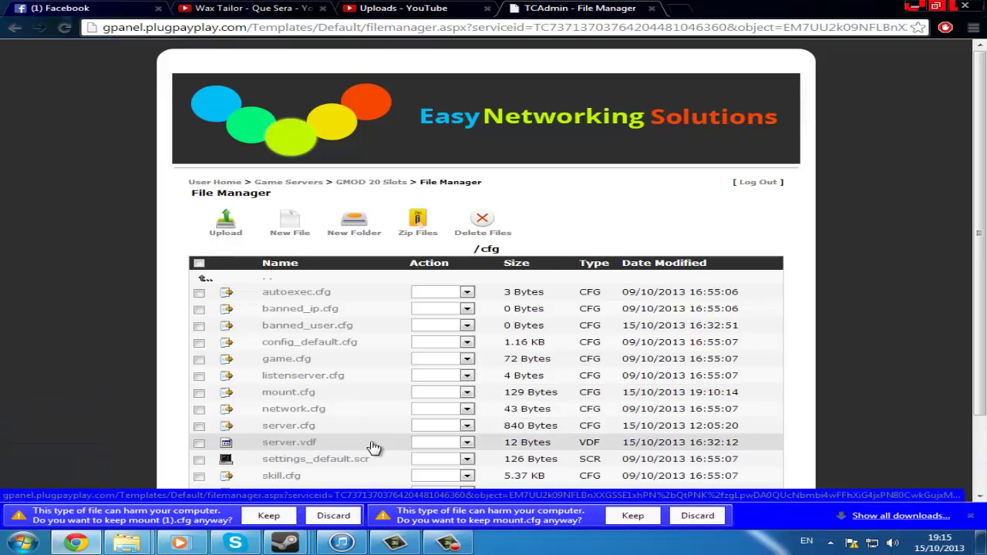
left_click(683, 522)
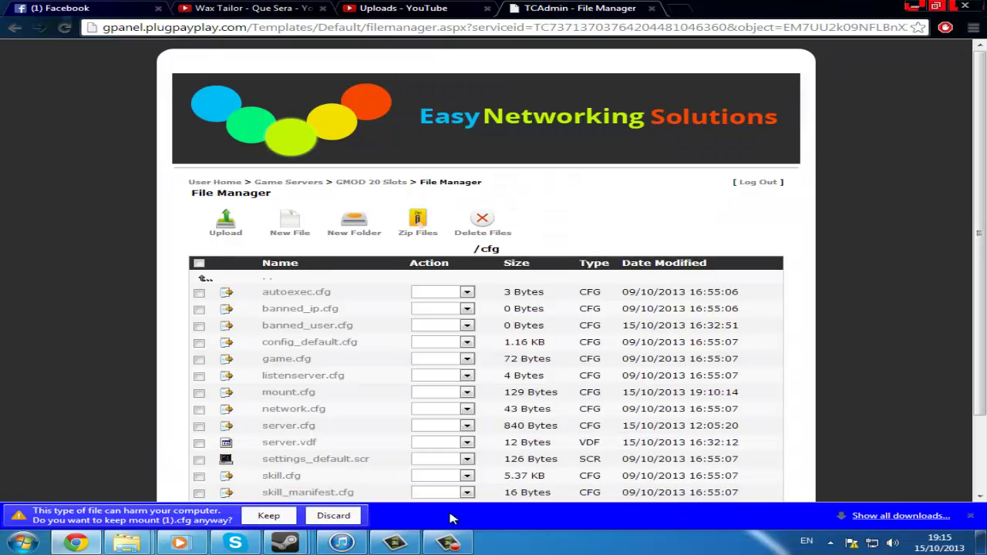
left_click(265, 518)
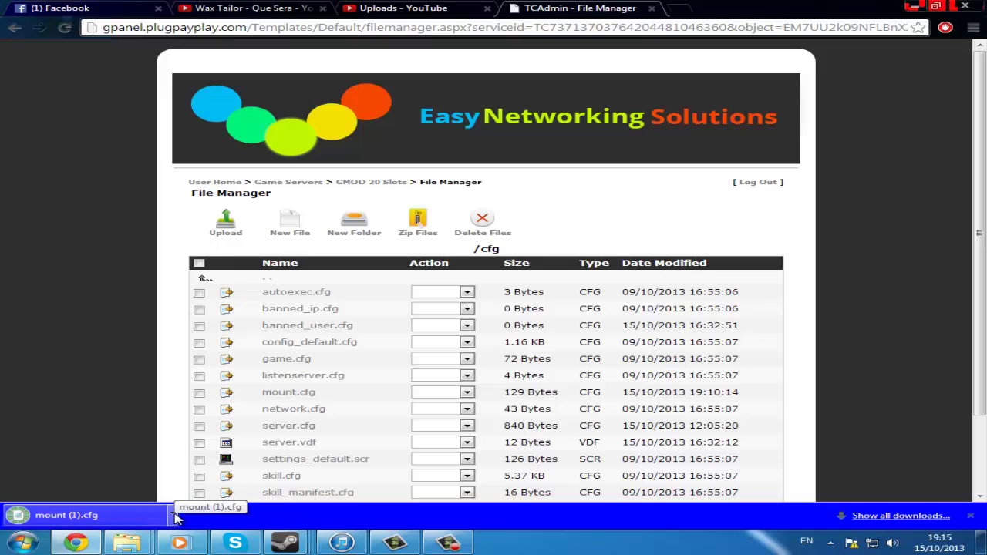
left_click(174, 516)
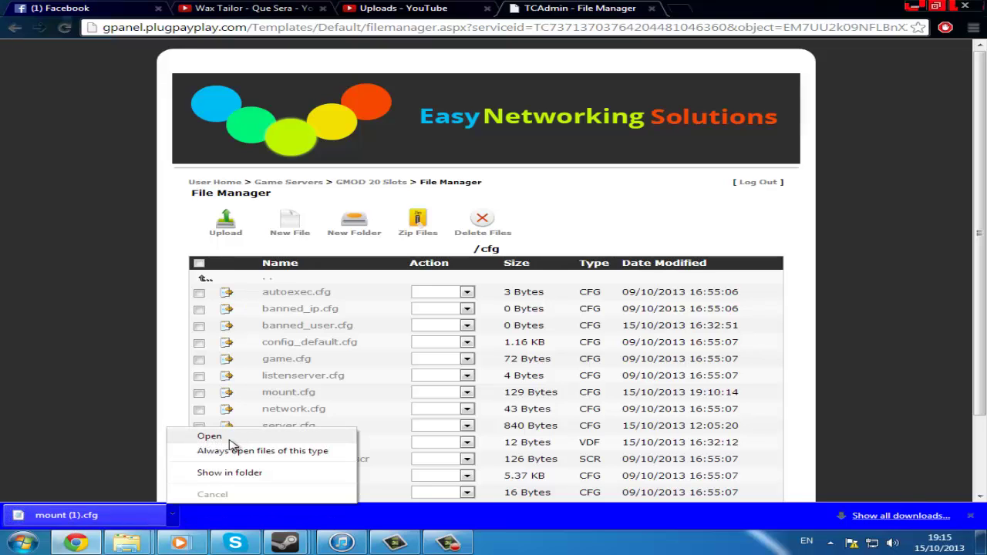
Step: Open mount (1).cfg in Notepad and find the cstrike mount entry
left_click(230, 437)
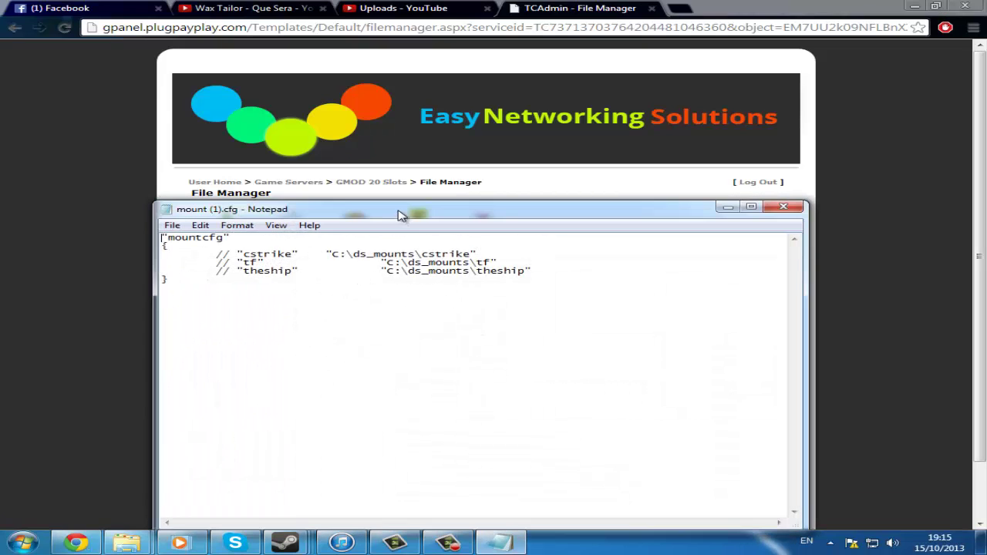
left_click_drag(400, 214, 405, 163)
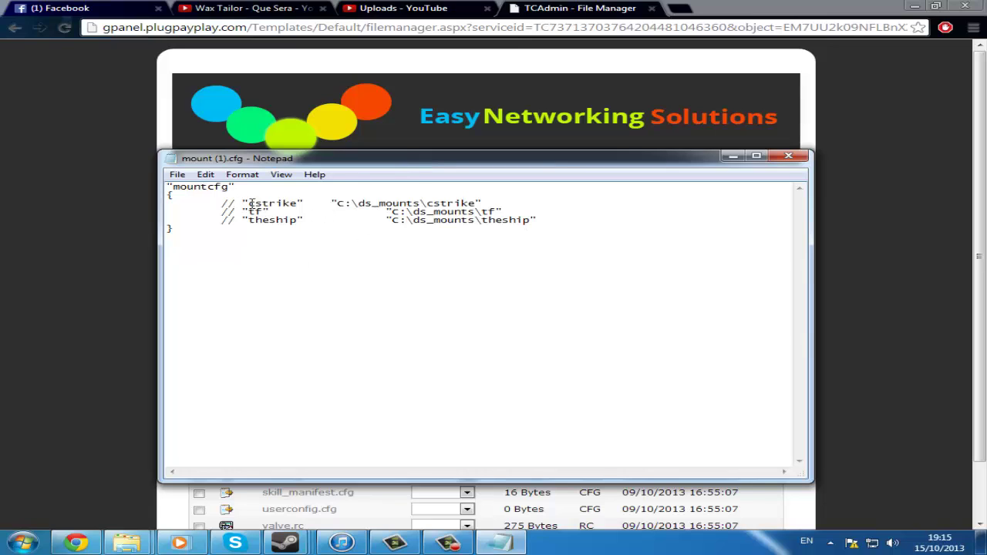
mouse_move(247, 203)
left_mouse_down()
mouse_move(296, 205)
mouse_move(263, 212)
mouse_move(297, 219)
left_mouse_up()
left_click(250, 212)
mouse_move(250, 211)
left_mouse_down()
mouse_move(299, 220)
mouse_move(298, 204)
left_mouse_up()
left_click(299, 220)
Step: Delete the // before cstrike and save the file while closing Notepad
left_click(239, 204)
left_click_drag(237, 203, 221, 204)
key("Delete")
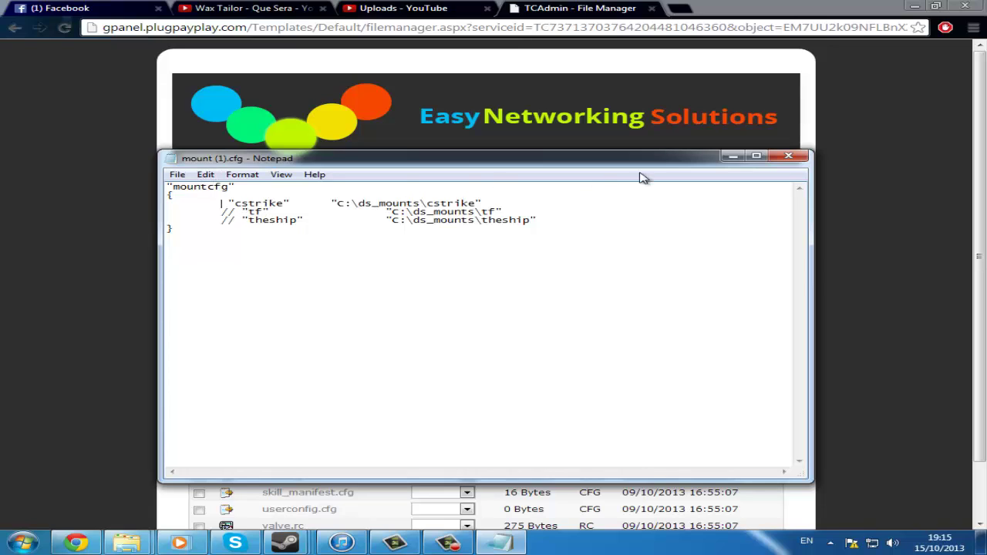
left_click(802, 165)
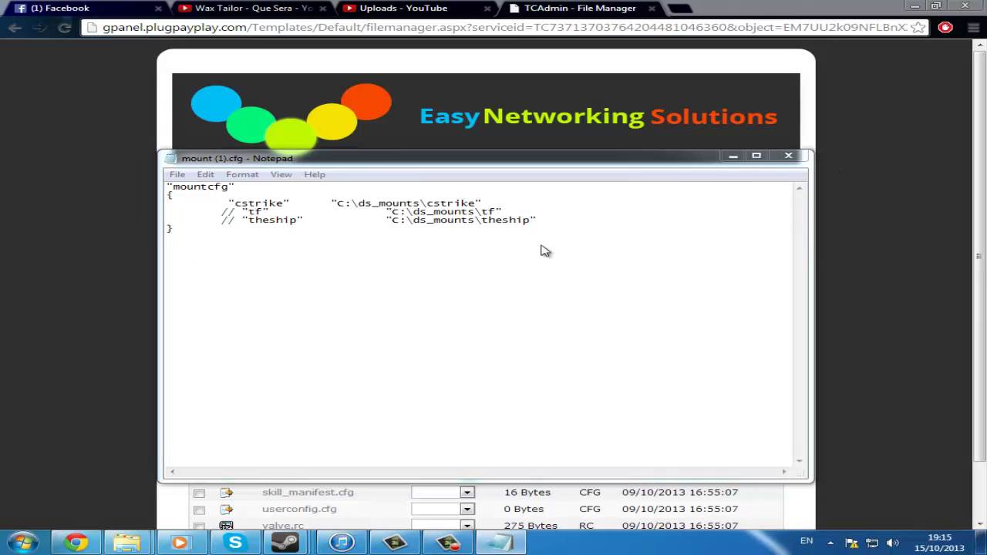
left_click(452, 280)
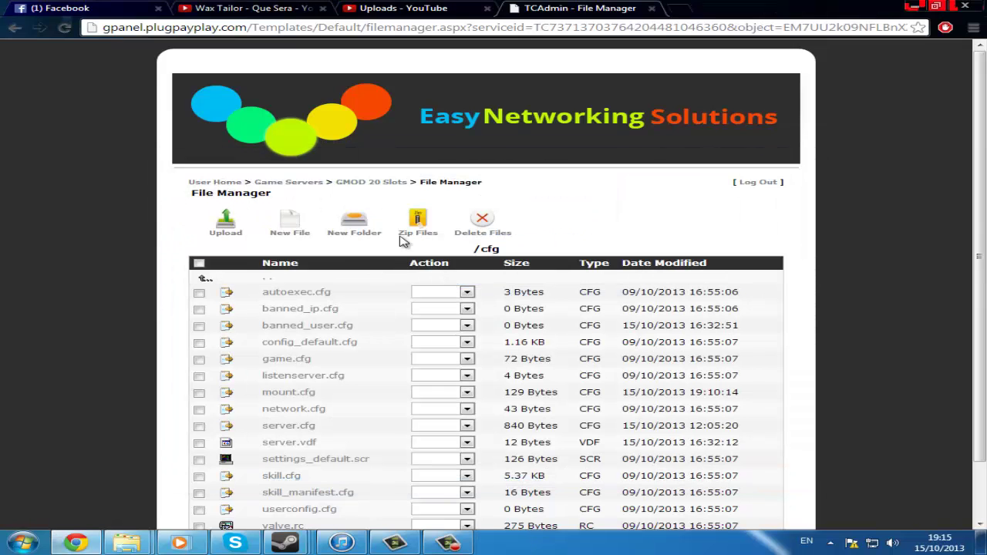
Step: Delete the original mount.cfg from the server's cfg folder
left_click(199, 394)
left_click(482, 231)
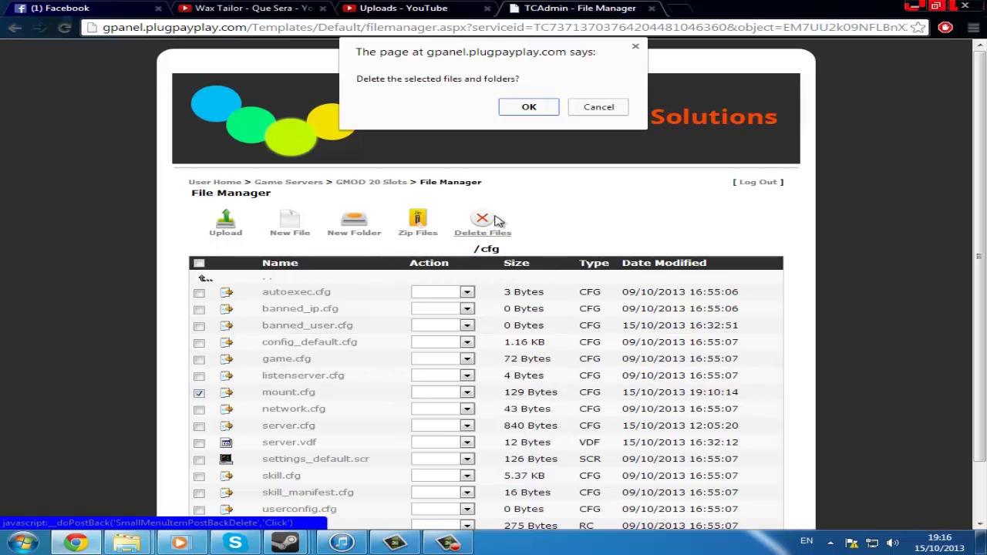
left_click(508, 108)
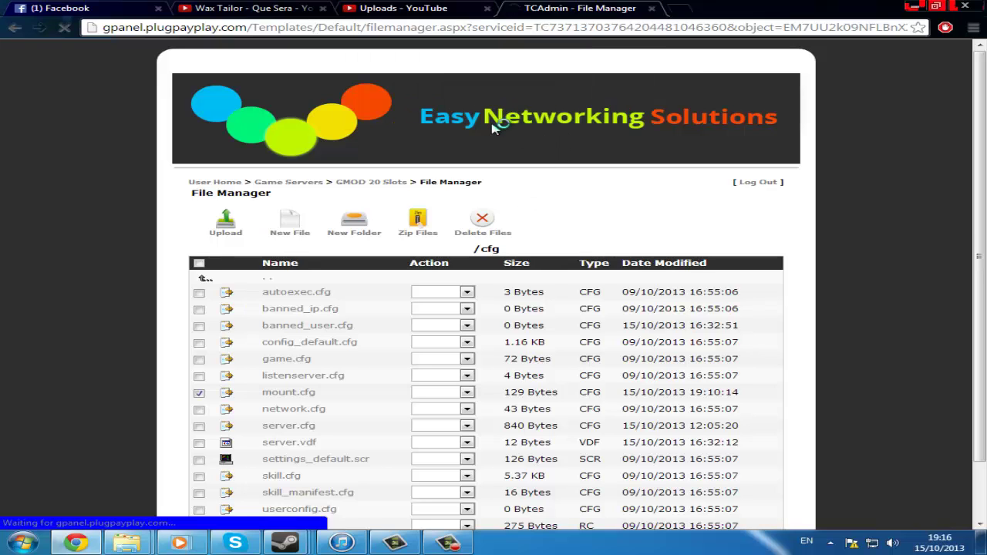
Step: Upload the edited mount.cfg from the Mound File Edited folder into cfg
left_click(223, 268)
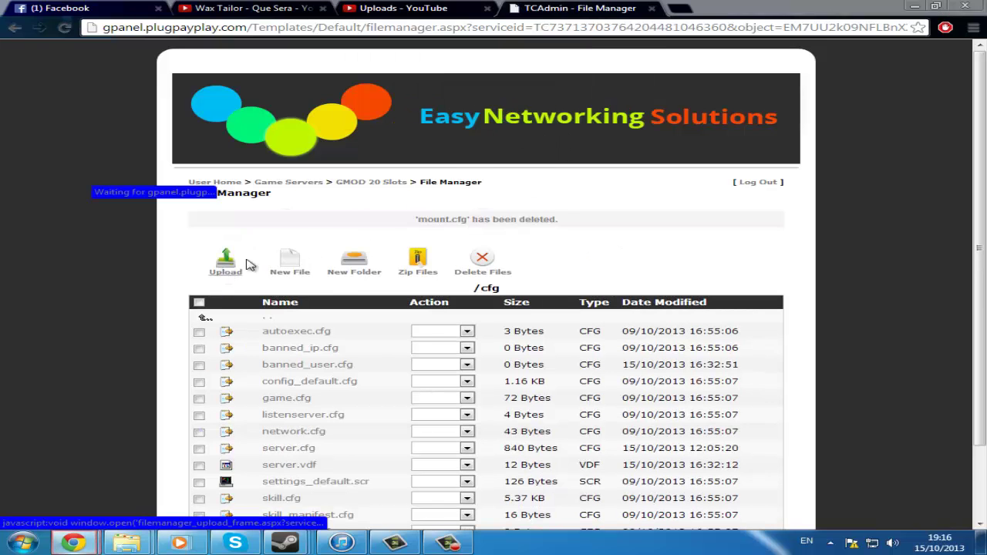
left_click(223, 141)
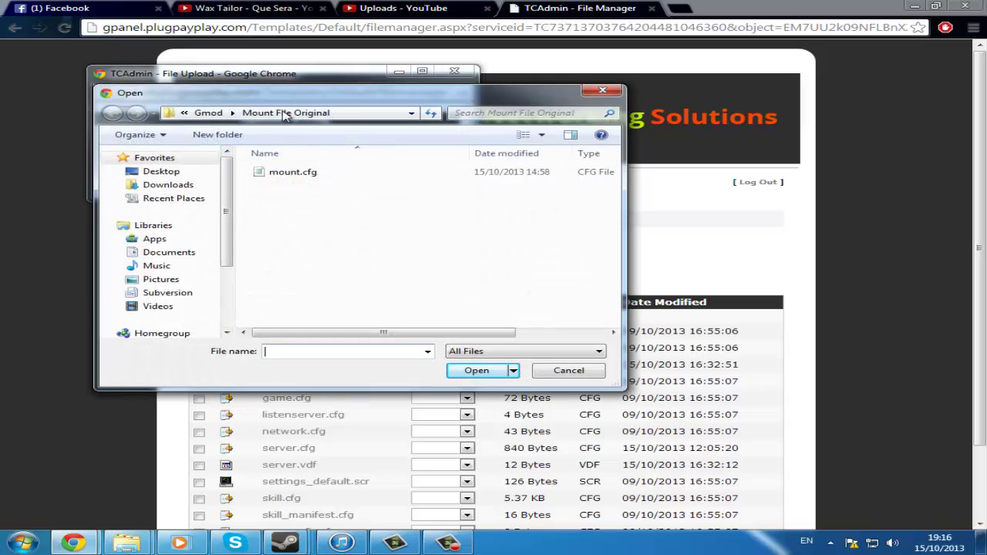
left_click(208, 114)
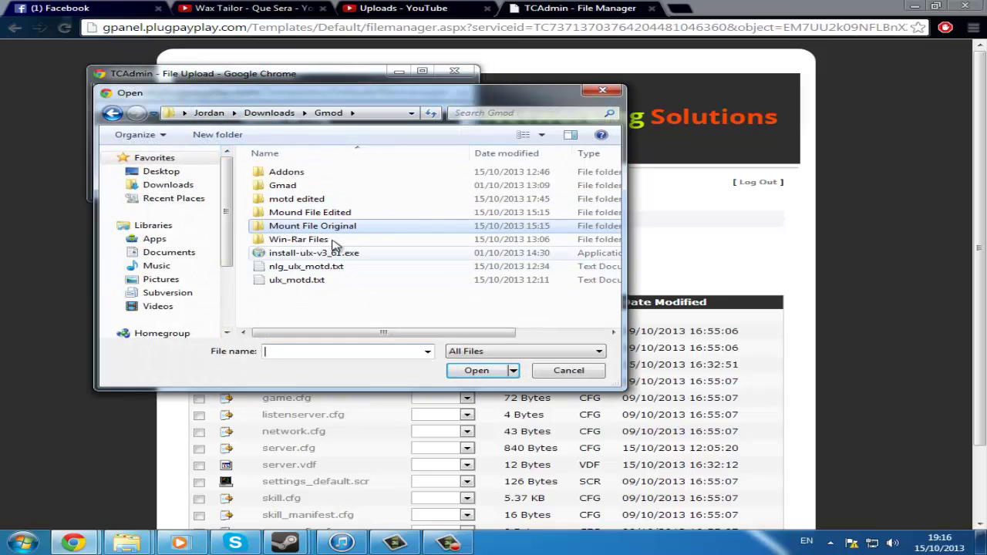
double_click(305, 213)
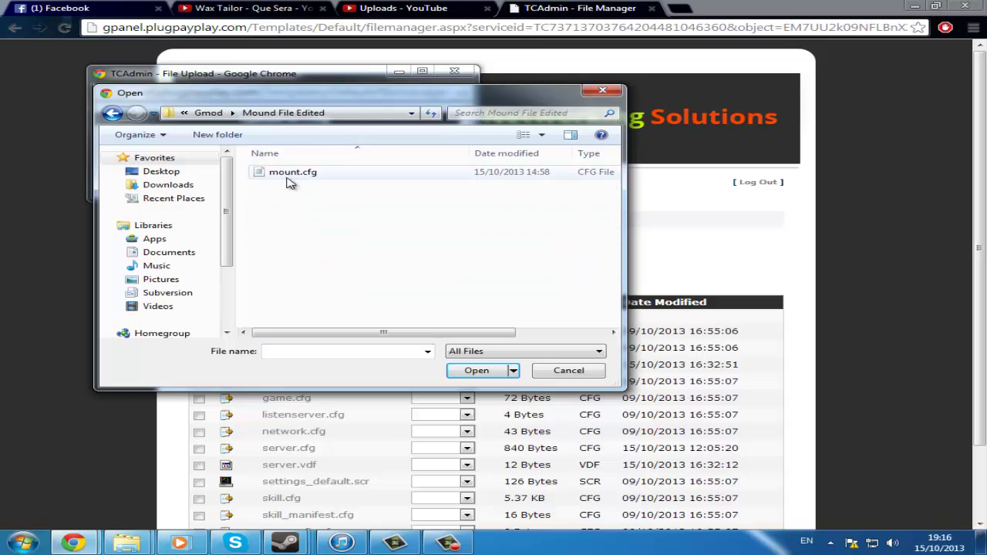
left_click(289, 173)
left_click(476, 371)
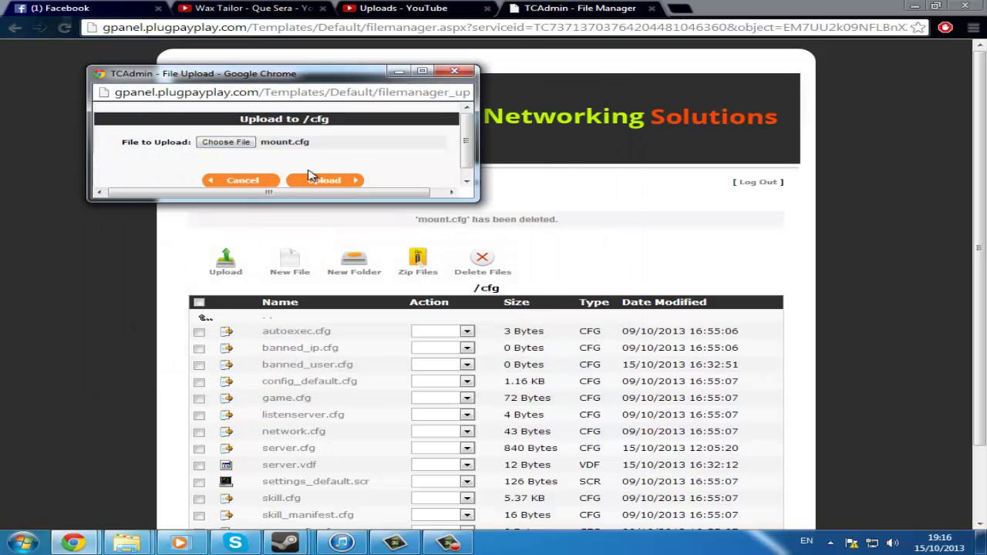
left_click(315, 180)
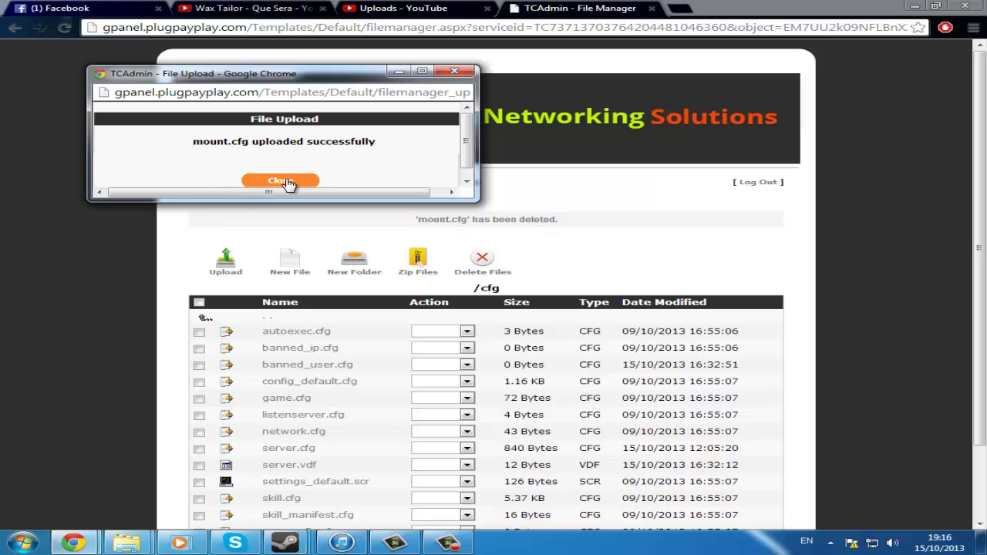
left_click(284, 181)
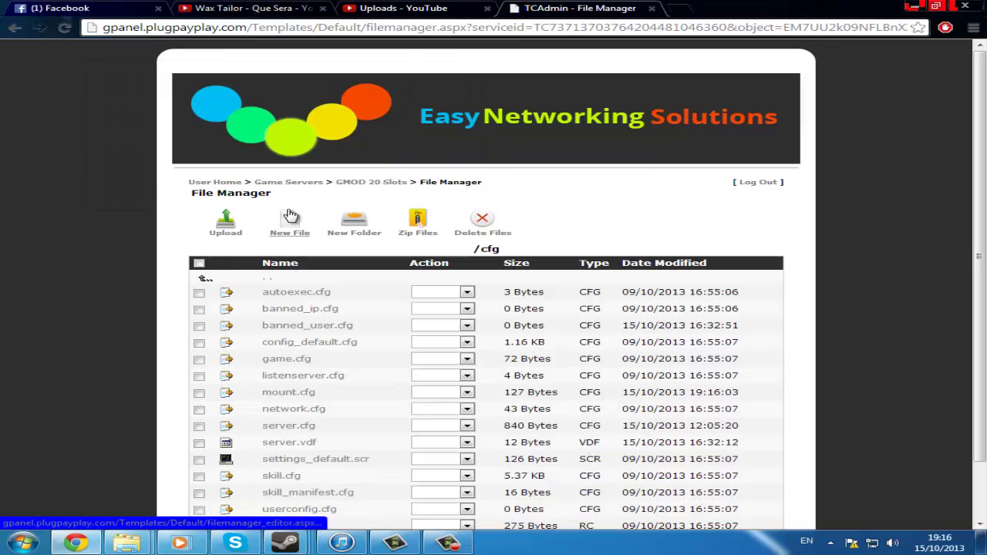
scroll(344, 352, "down", 2)
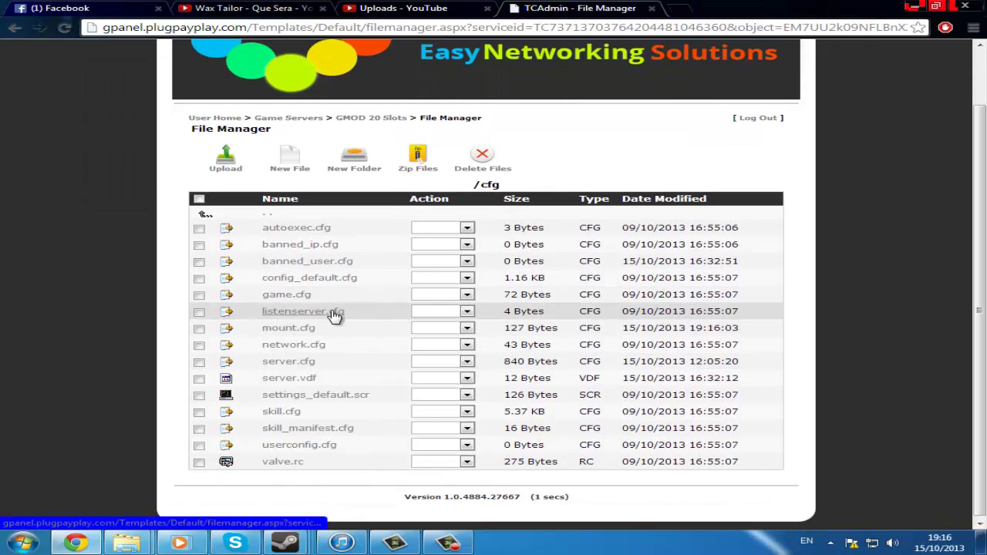